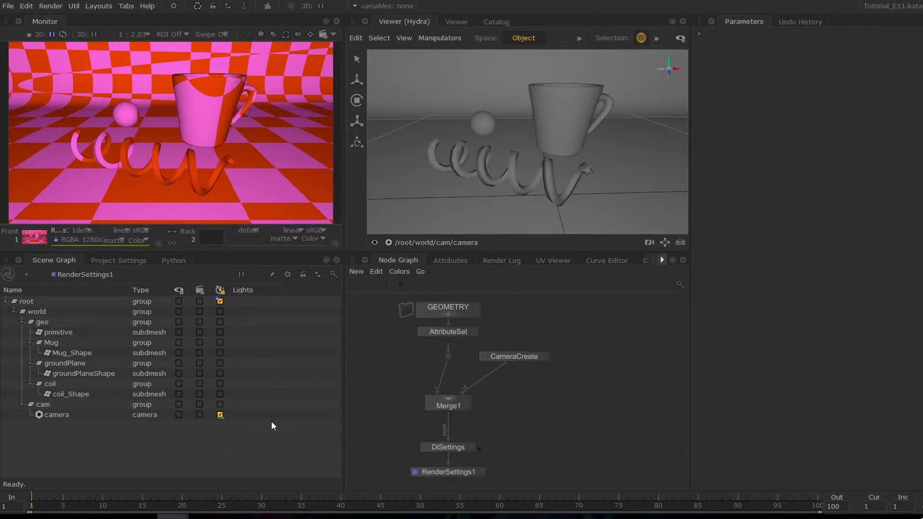
Enable lights for every Scene Graph location and start a Live Render from RenderSettings1.
shift+click(217, 301)
click(100, 275)
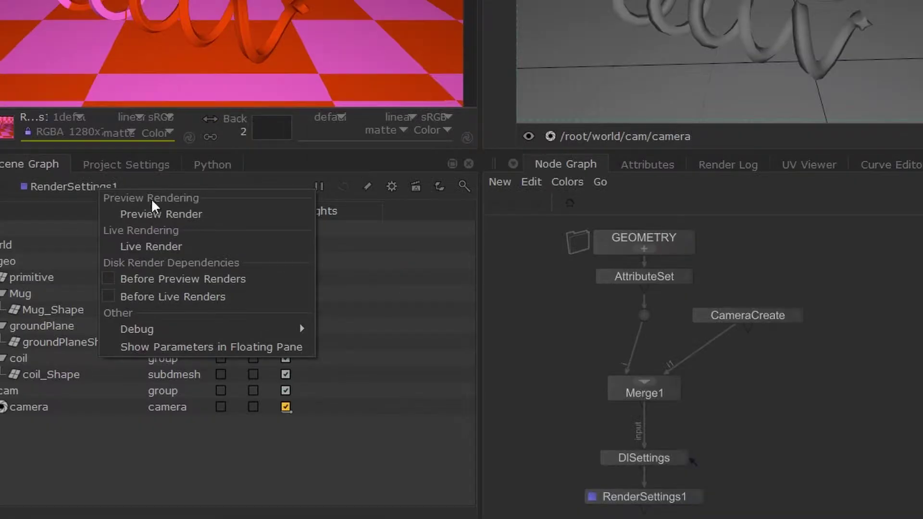
click(179, 246)
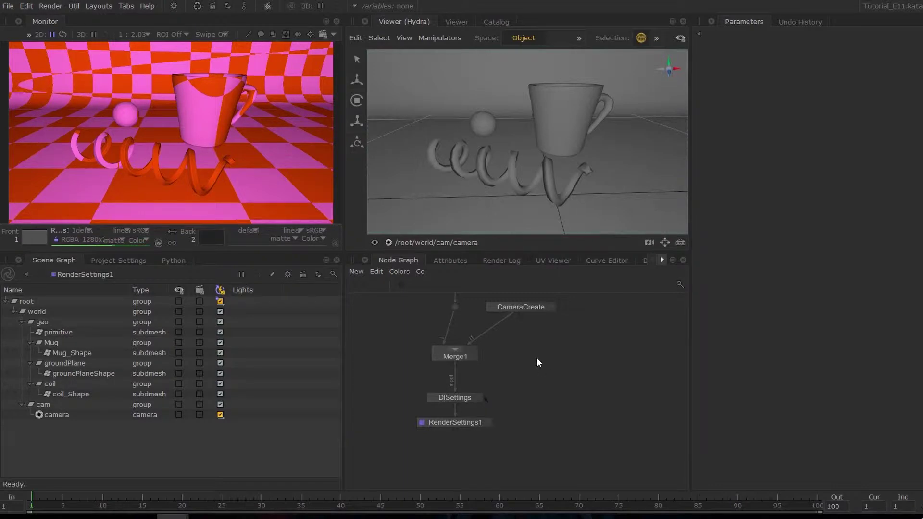
Create a Material node and move DlSettings and RenderSettings1 further down.
key(Tab)
text(ma)
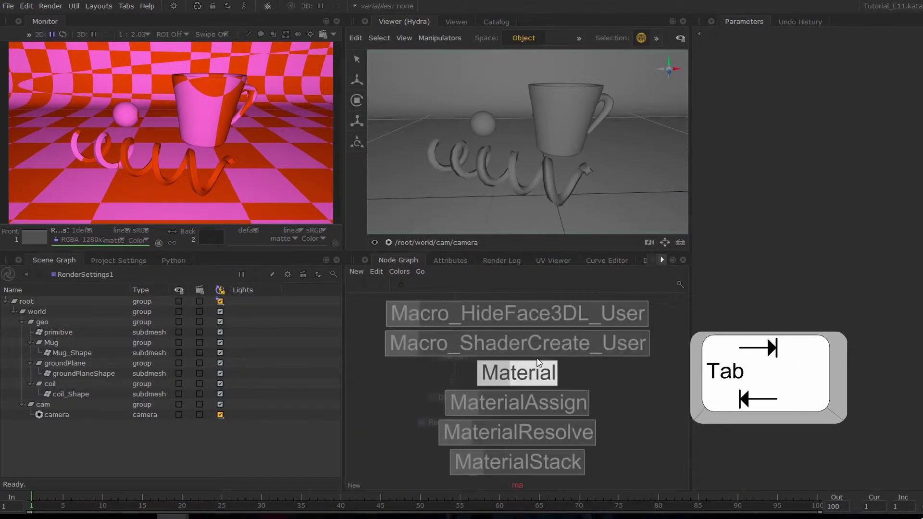
click(537, 371)
click(535, 369)
click(476, 422)
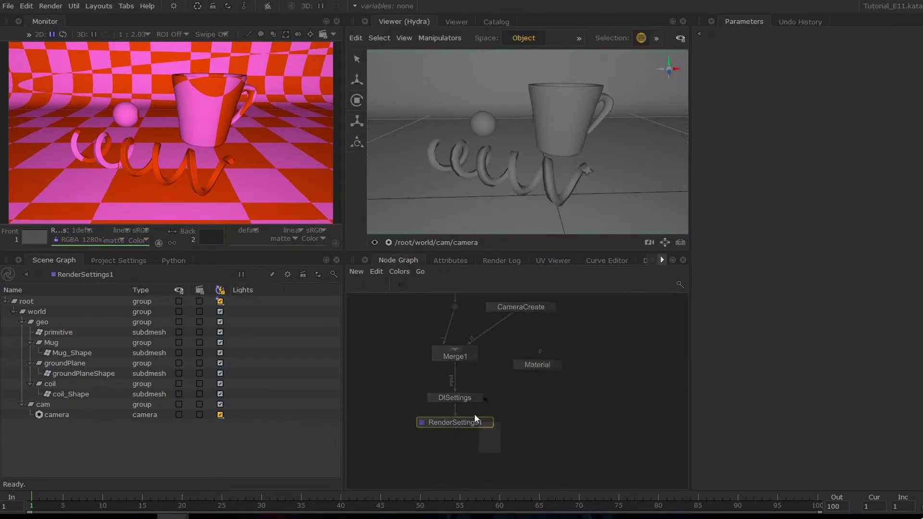
shift+click(468, 397)
drag(468, 397, 474, 445)
click(481, 393)
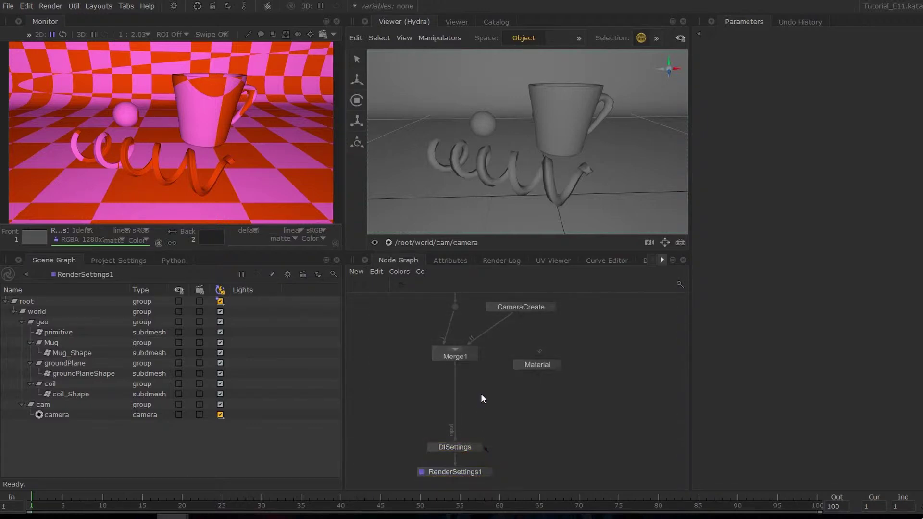
Insert Merge2 on the Merge1→DlSettings wire and connect the Material output into it.
key(Tab)
text(me)
key(Return)
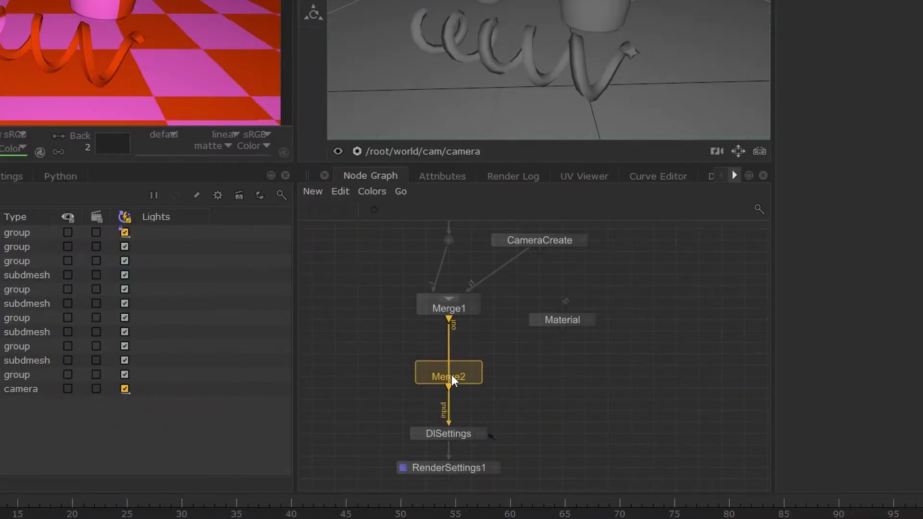
click(458, 400)
click(453, 371)
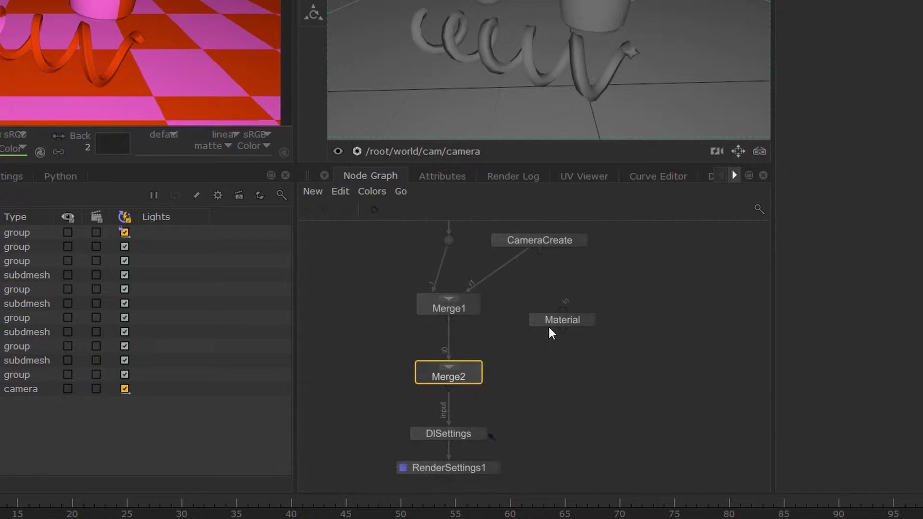
drag(561, 331, 464, 374)
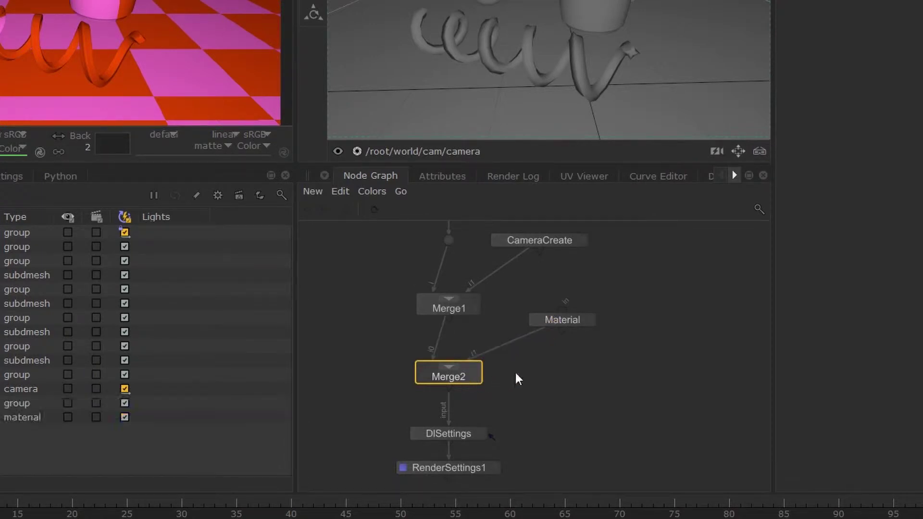
middle_drag(561, 379, 558, 367)
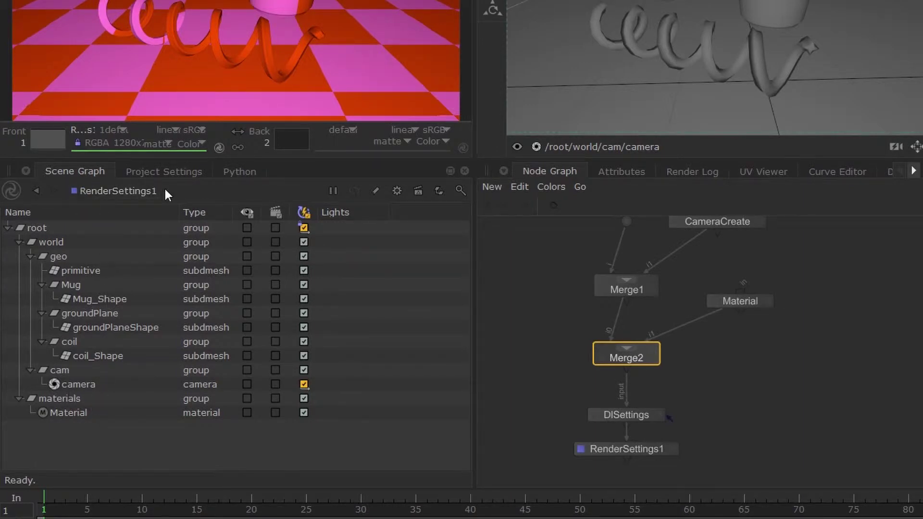
middle_drag(702, 398, 702, 390)
middle_drag(742, 323, 729, 361)
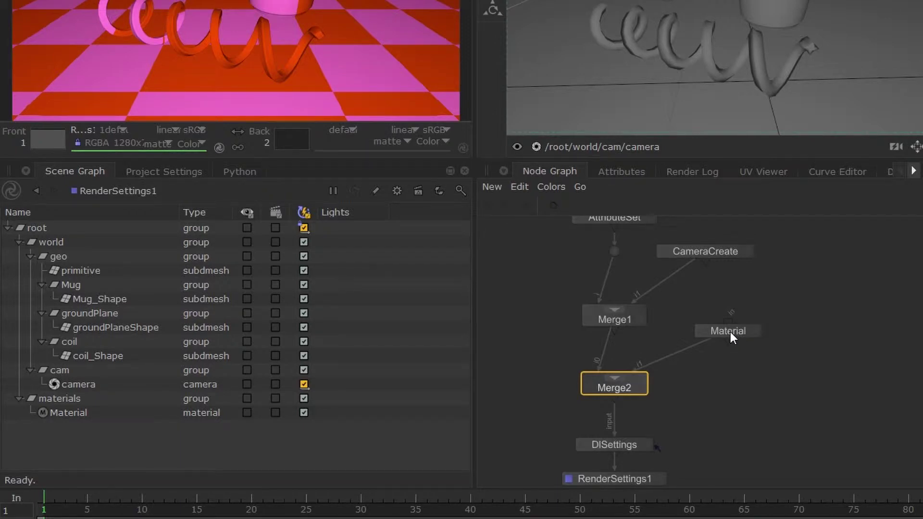
Rename the Material node to green_mat and review the action parameter's help.
key(e)
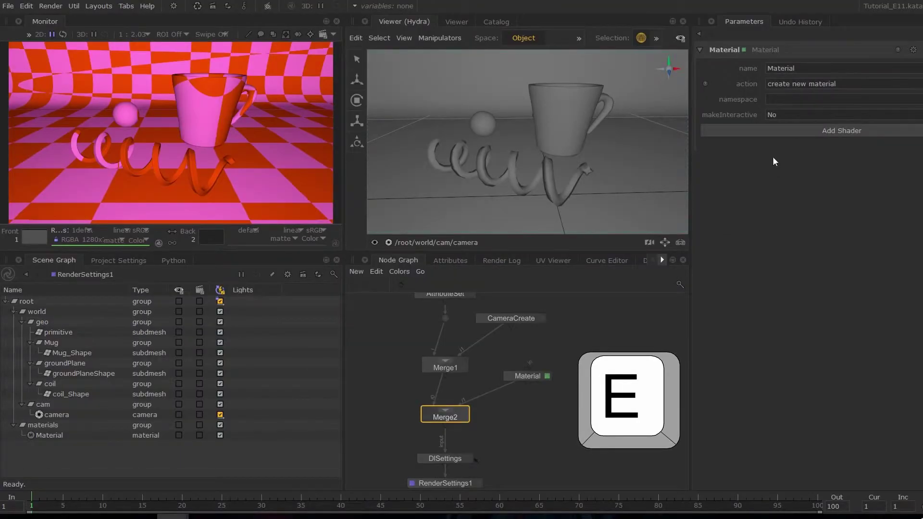
double_click(805, 70)
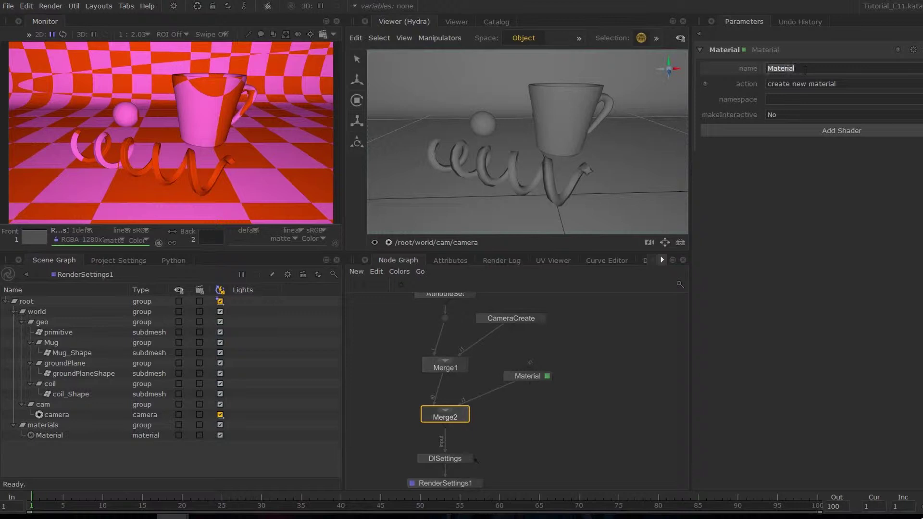
text(green)
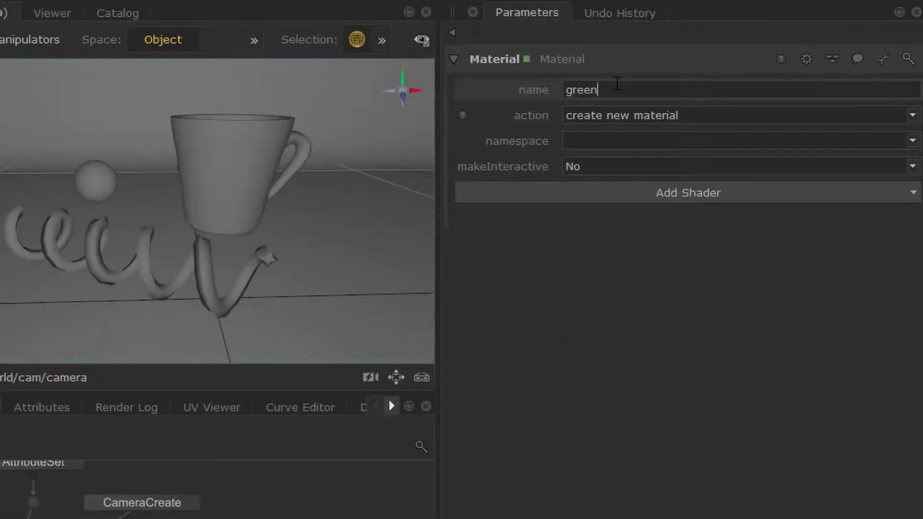
text(_mat)
key(Return)
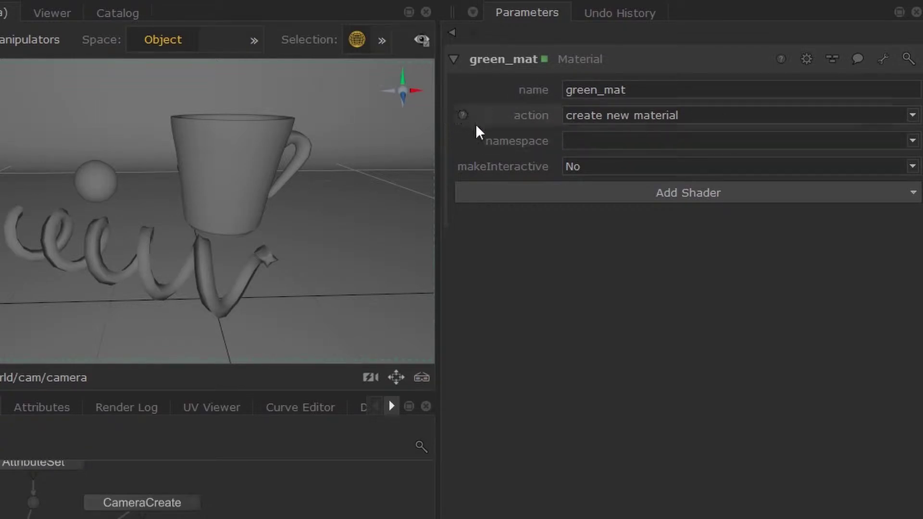
click(462, 116)
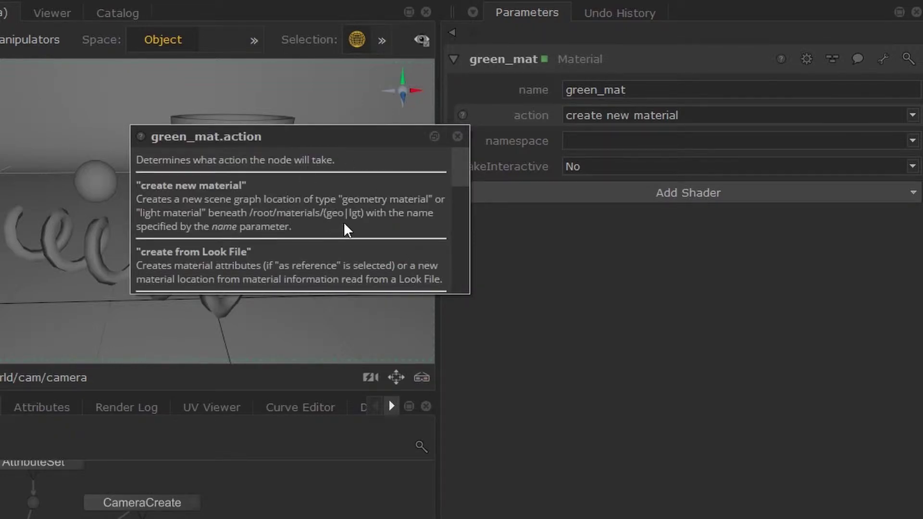
click(459, 136)
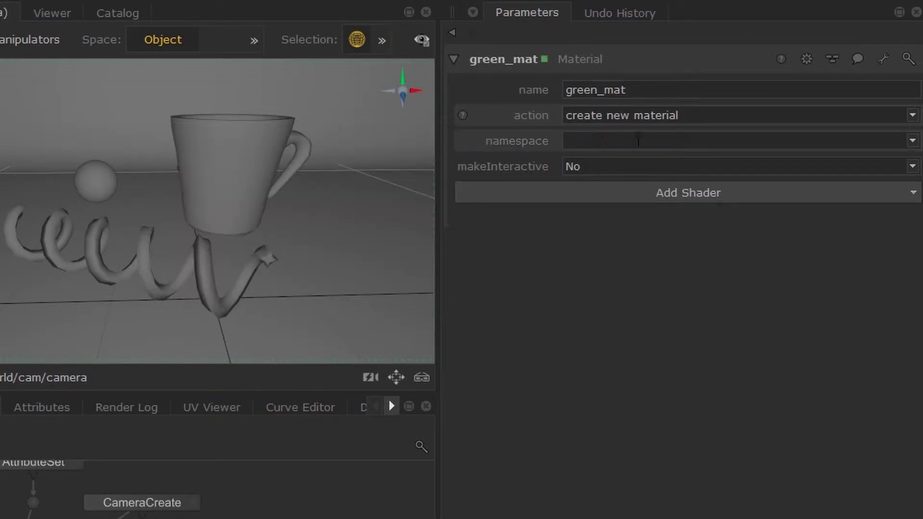
Add a dl Surface shader to green_mat, set it to dlPrincipled, and expand its parameters.
click(702, 194)
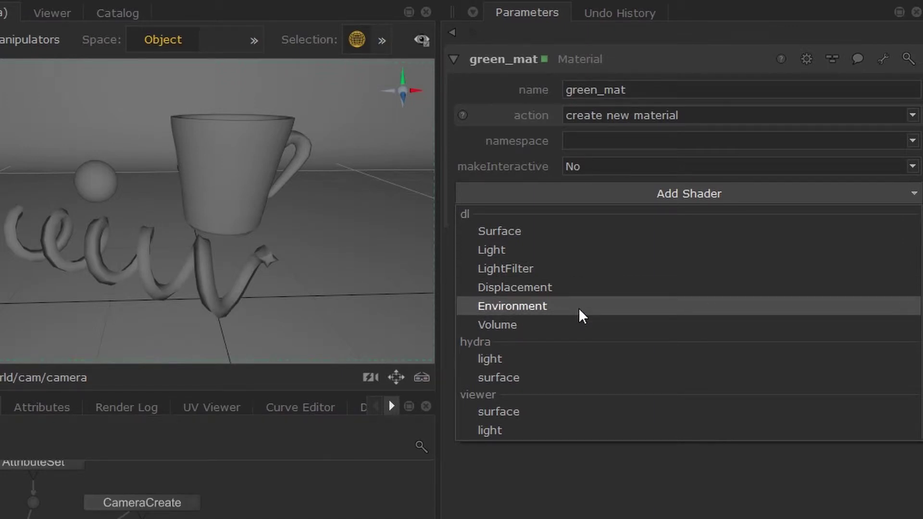
click(511, 233)
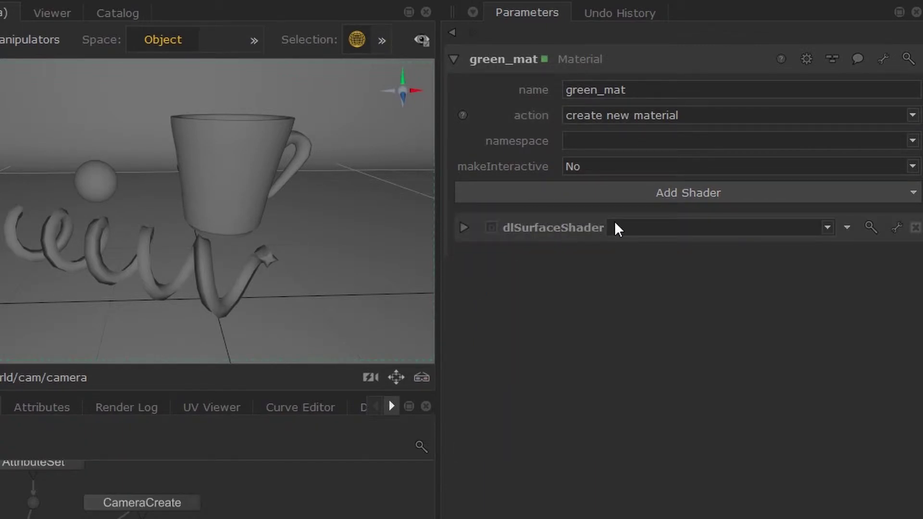
click(828, 227)
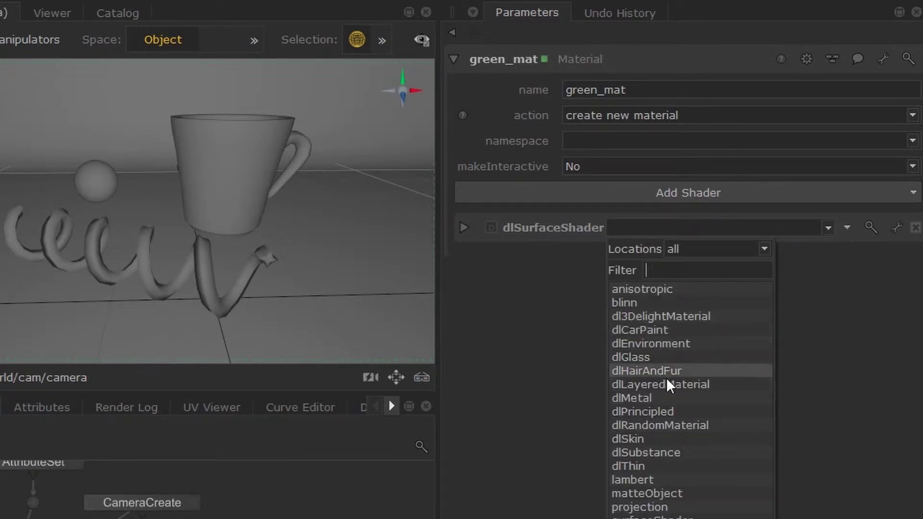
click(659, 413)
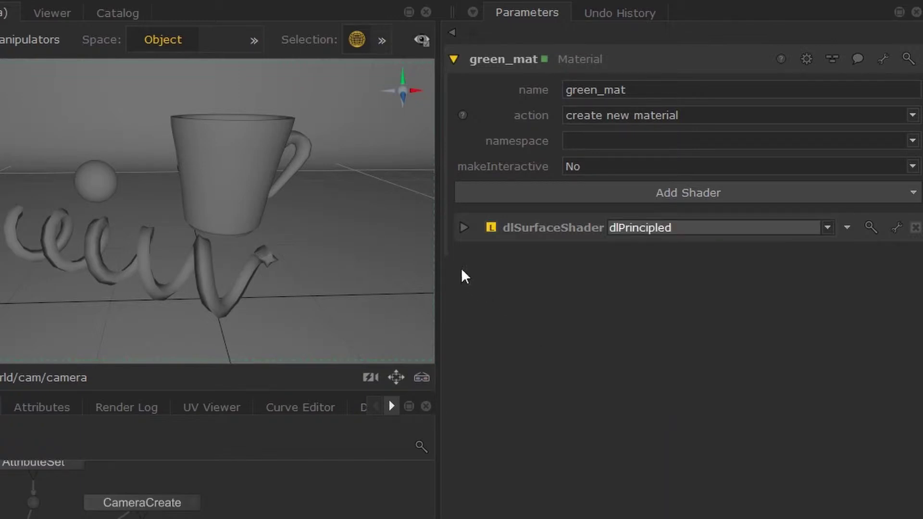
click(465, 227)
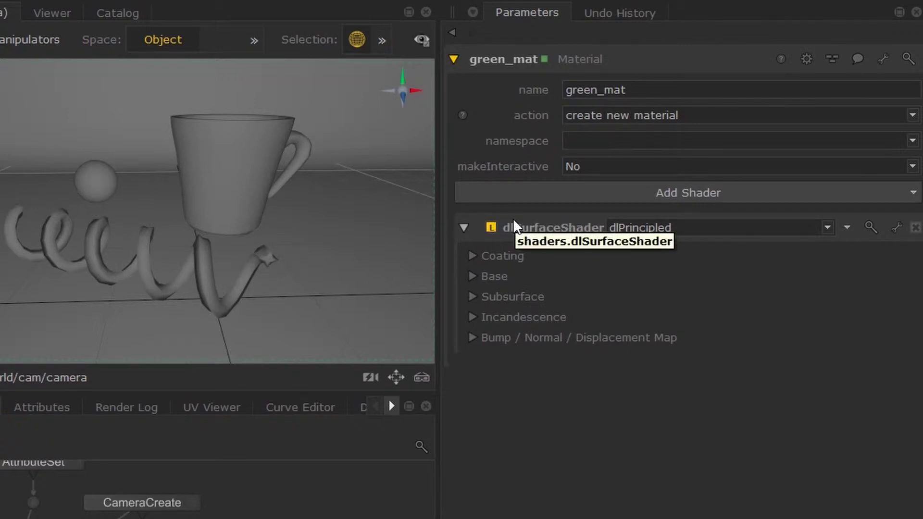
Expand Base and set the dlPrincipled base colour to 0.4 0.8 0.3.
click(473, 276)
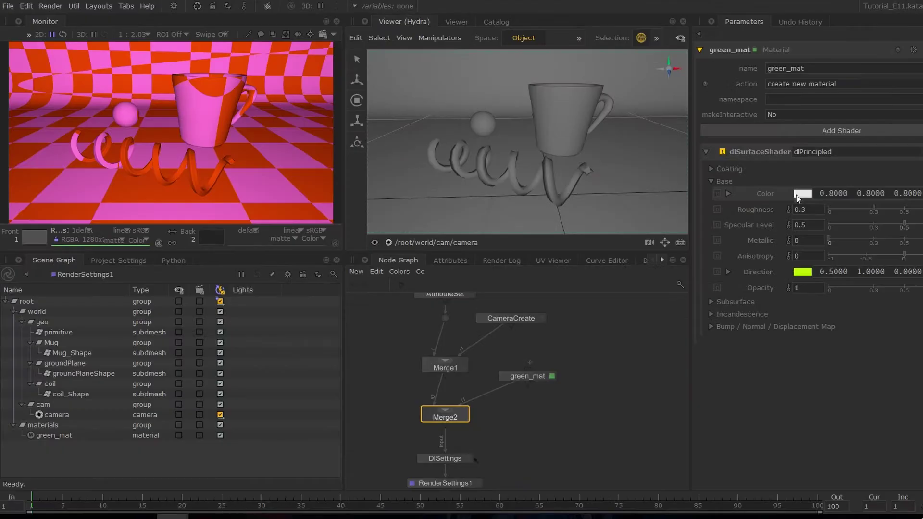
click(614, 296)
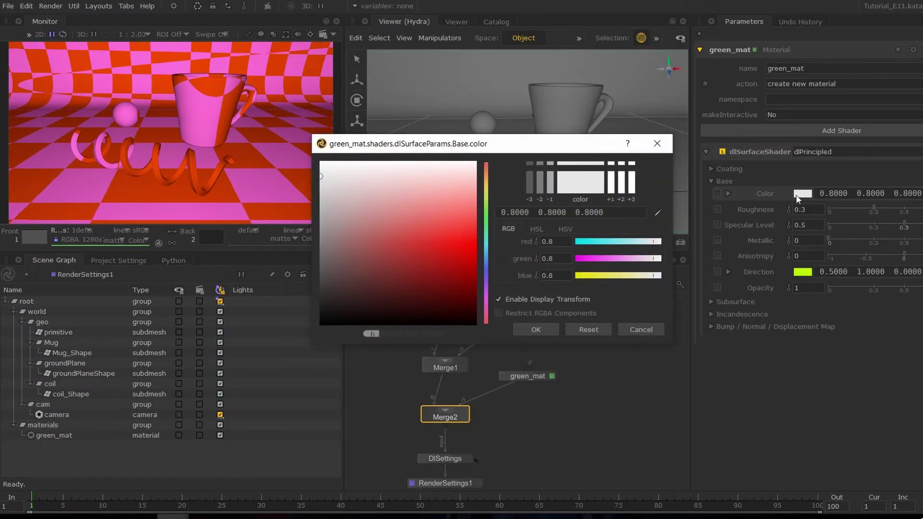
click(469, 225)
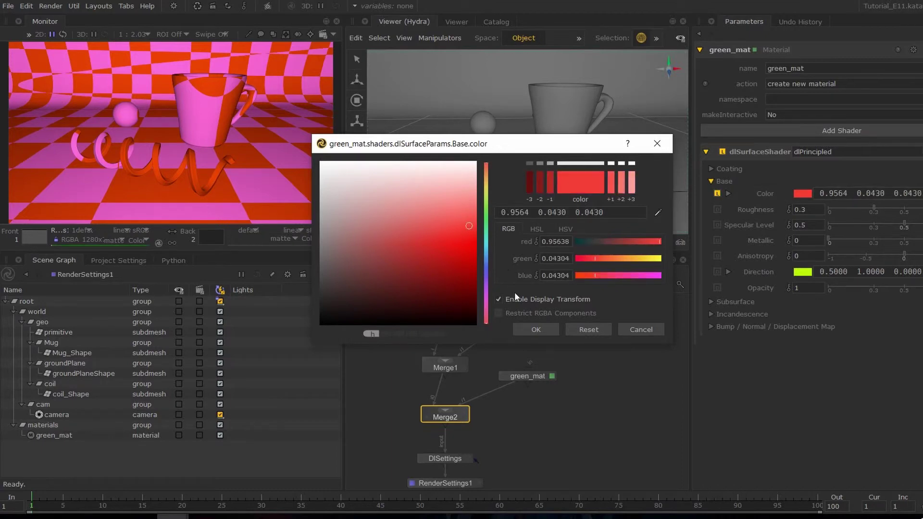
click(536, 330)
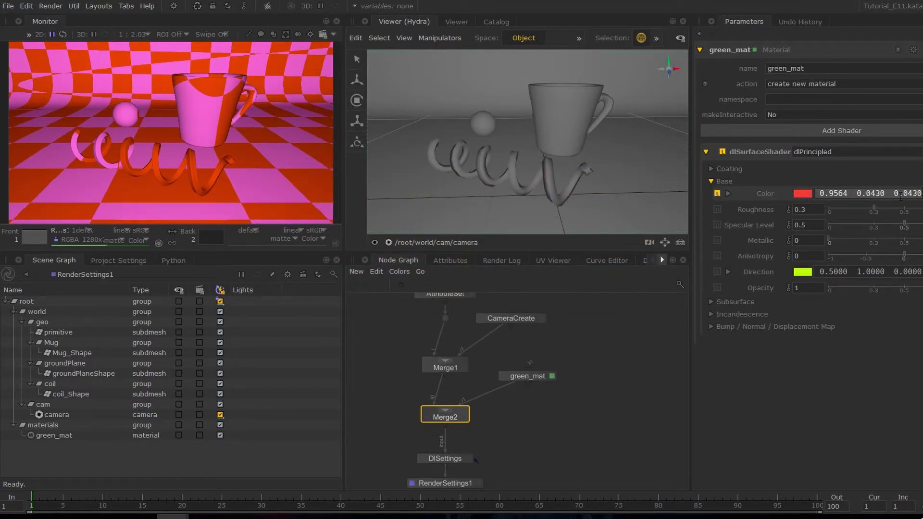
click(900, 196)
text(0.)
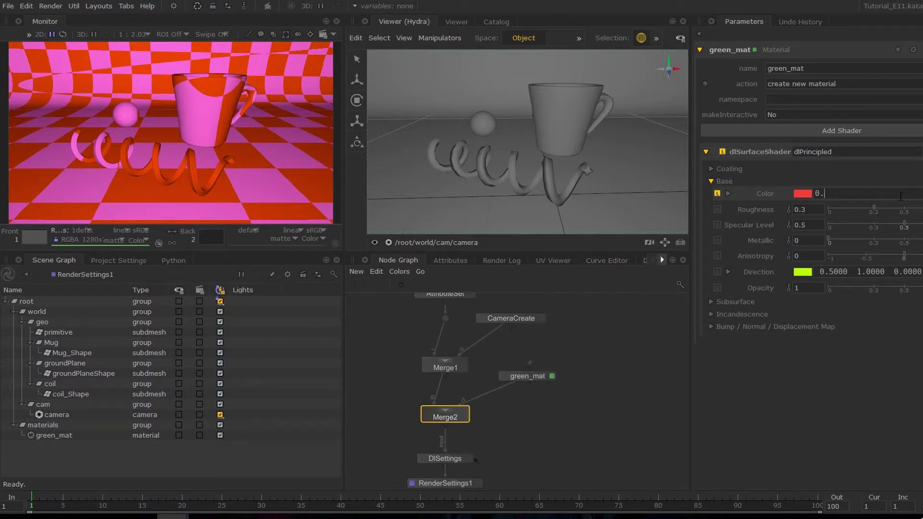
text(4 0.8 0.3)
key(Return)
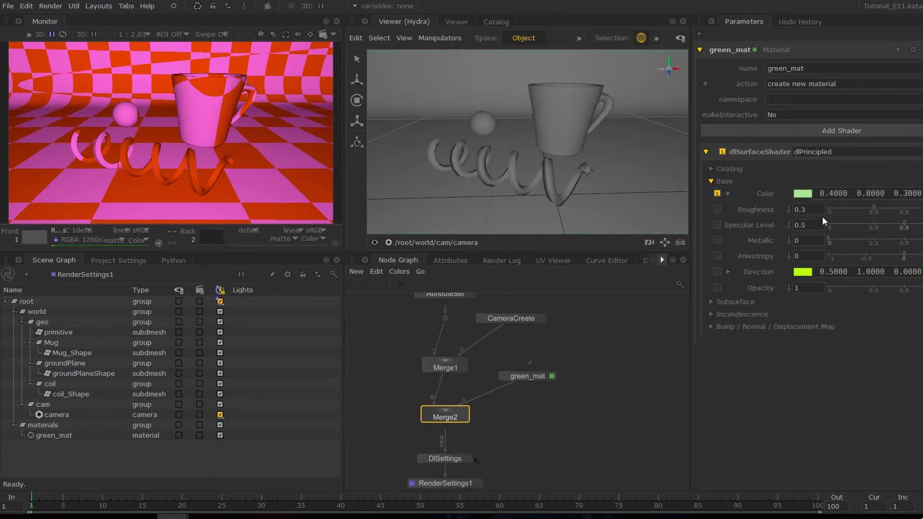
Set the dlPrincipled roughness to 0.7.
key(BackSpace)
text(7)
key(Return)
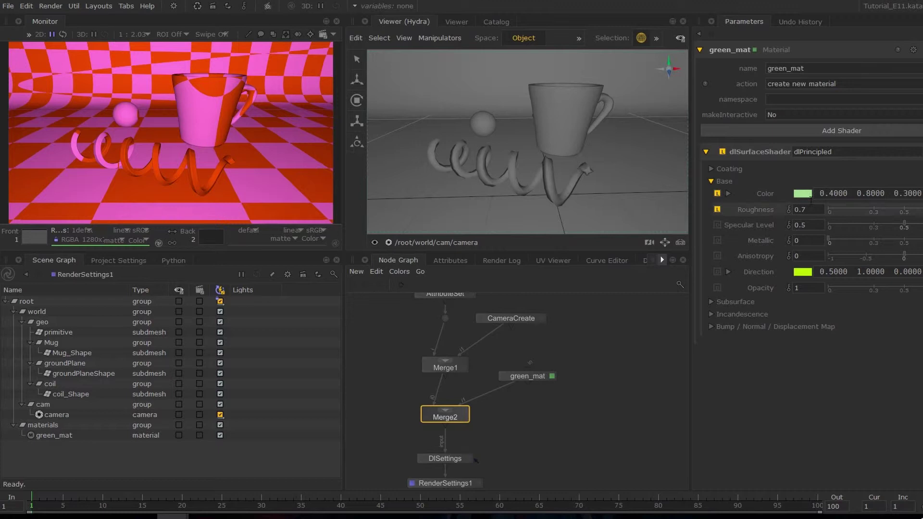
Add a hydra katana_constant surface shader with katanaColor copied from the 0.4 0.8 0.3 base colour.
click(827, 130)
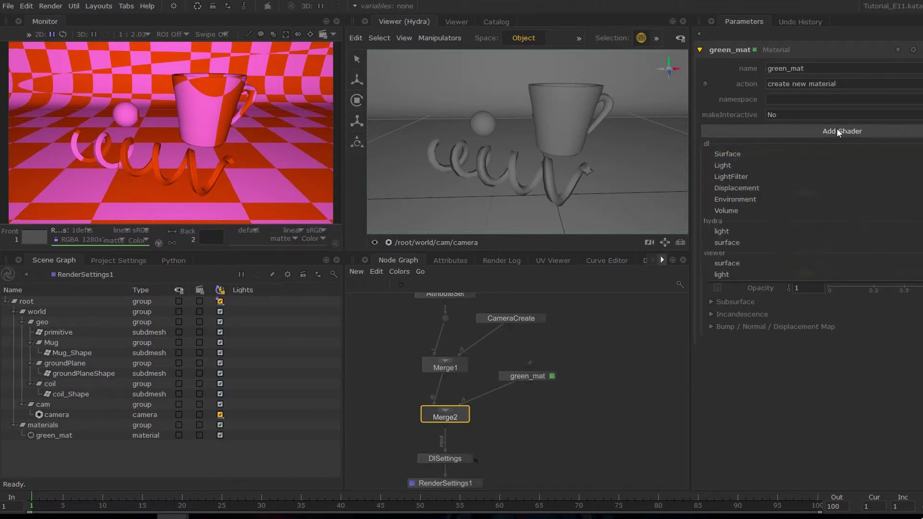
click(734, 242)
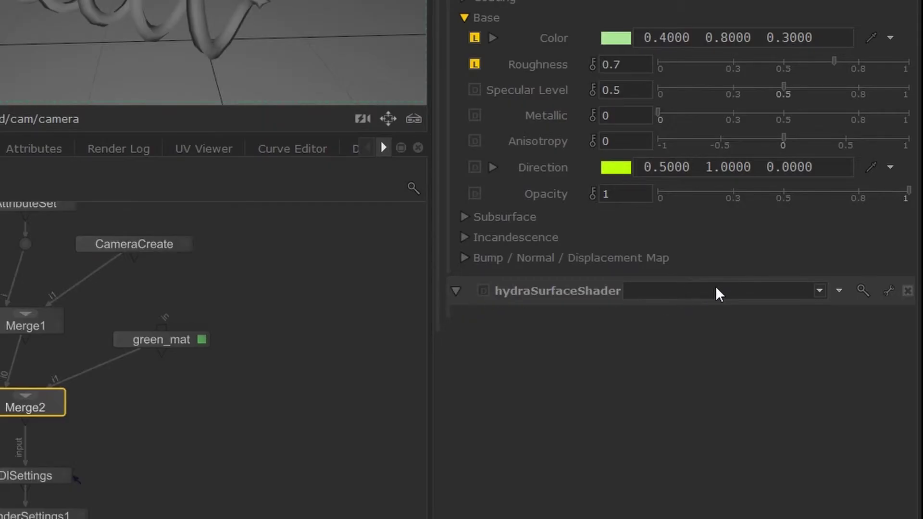
click(864, 348)
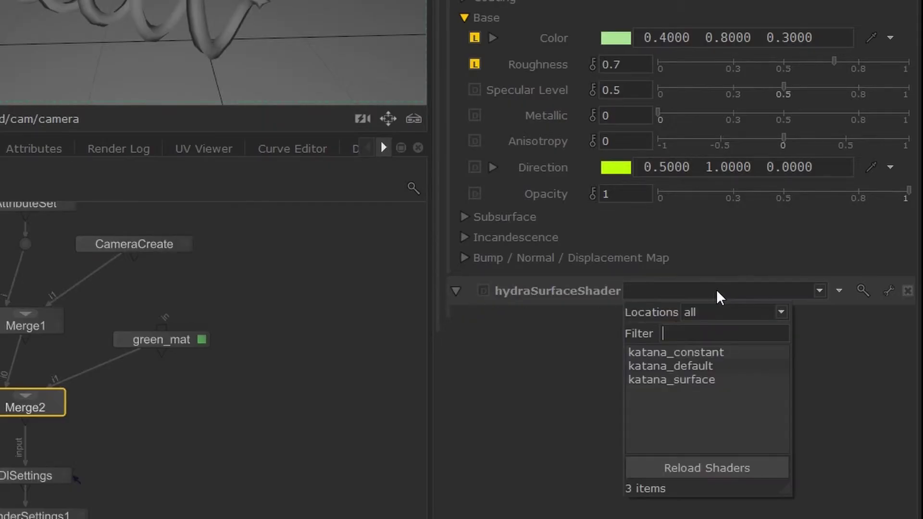
click(679, 352)
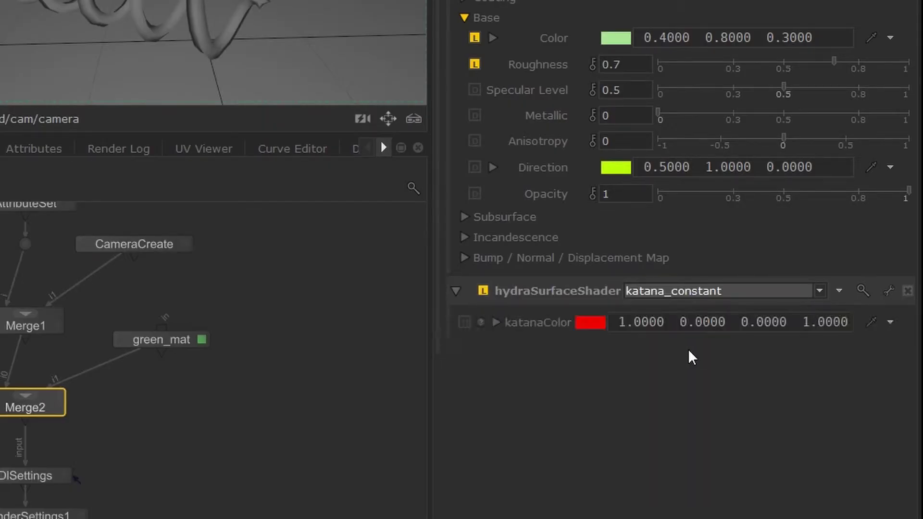
middle_drag(621, 41, 589, 321)
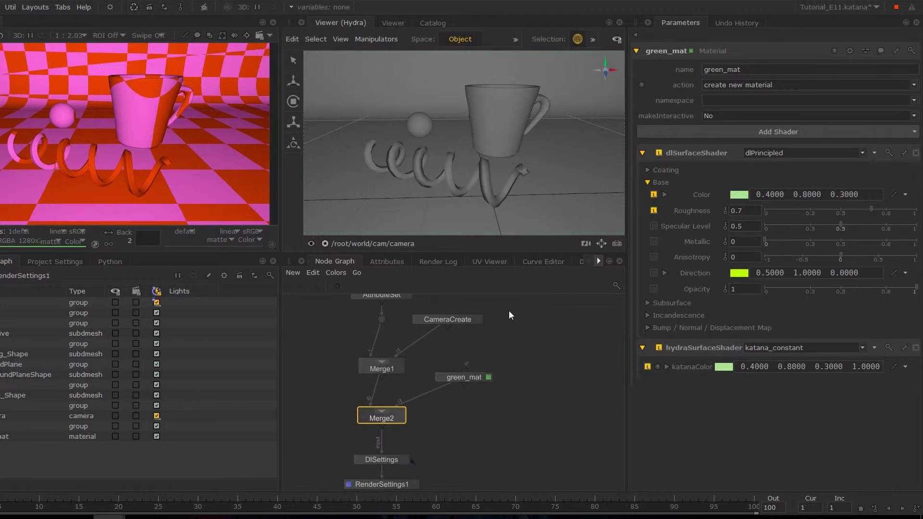
Move DlSettings and RenderSettings1 lower to make room below Merge2.
scroll(446, 430, down, 3)
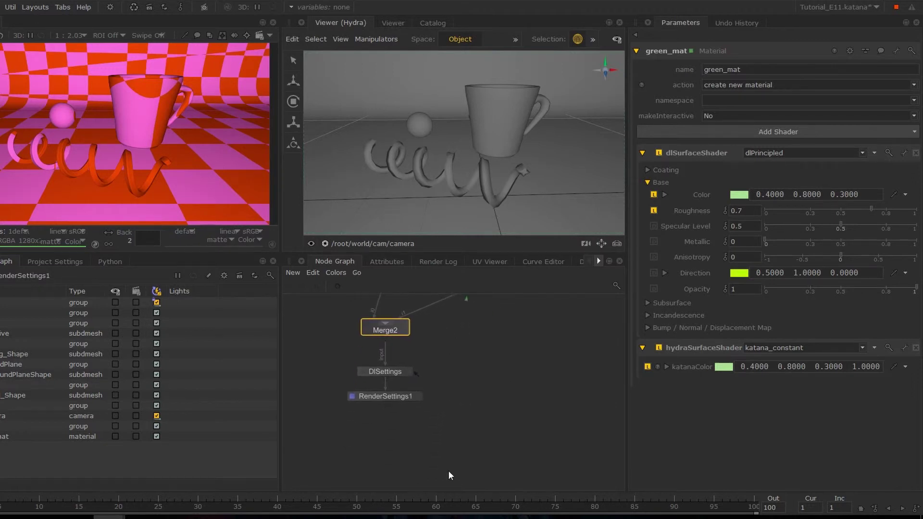
drag(451, 475, 347, 366)
drag(406, 372, 406, 413)
click(421, 373)
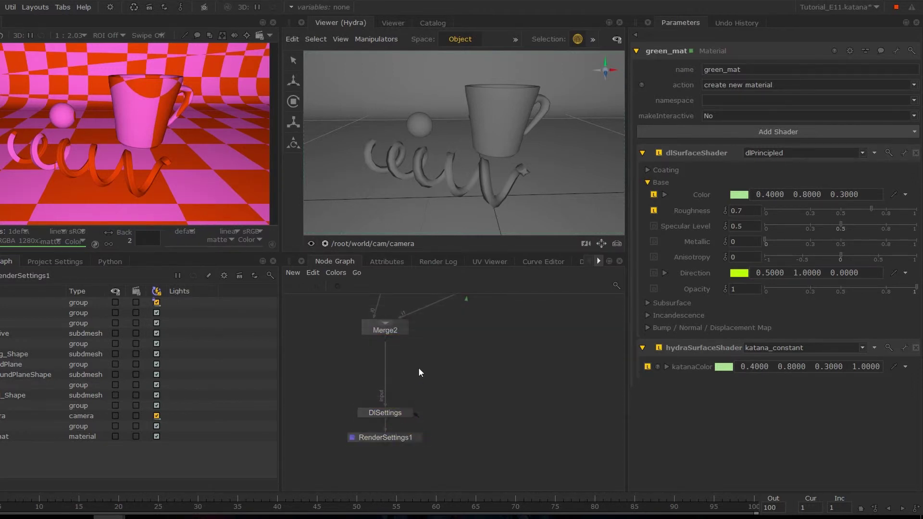
Insert a MaterialAssign node between Merge2 and DlSettings and expand its CEL statements.
key(Tab)
text(mater)
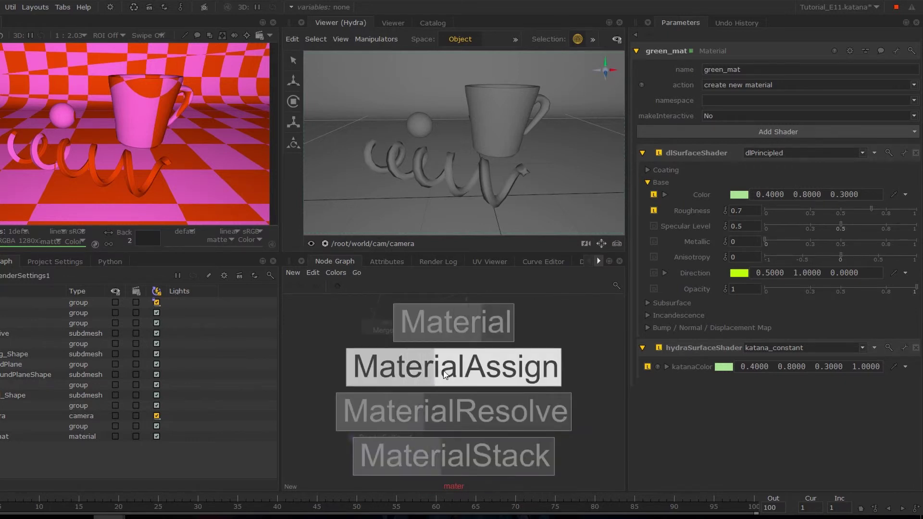
click(445, 374)
click(385, 365)
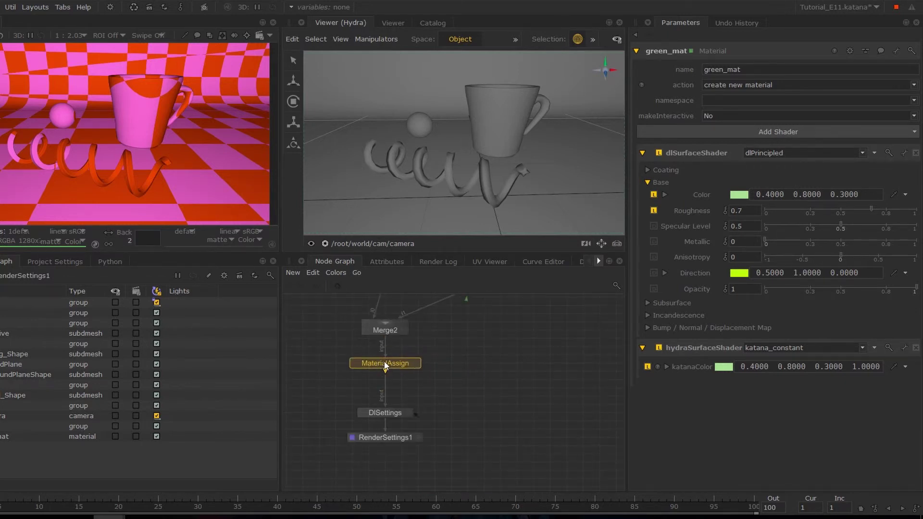
double_click(400, 367)
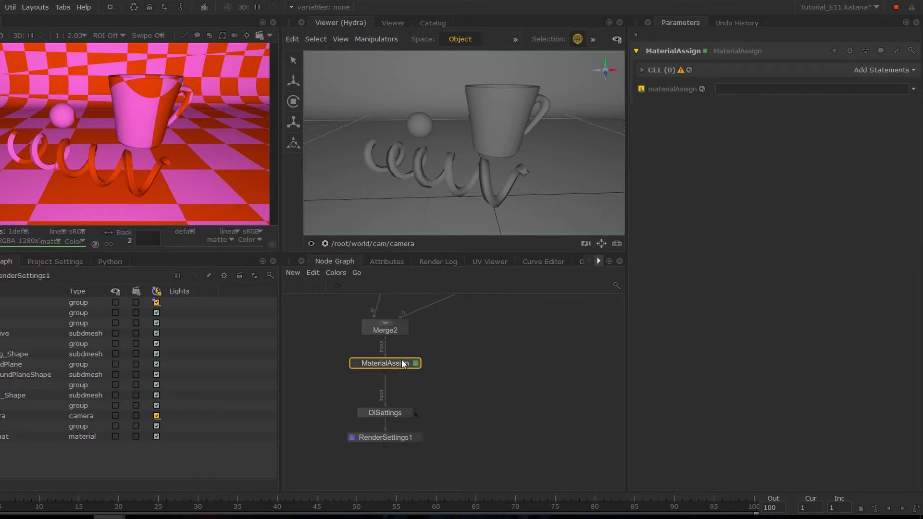
key(a)
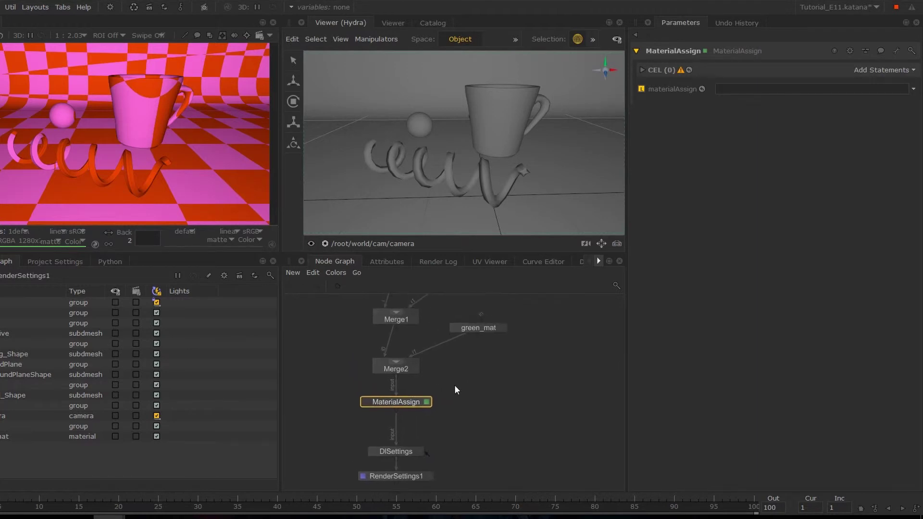
click(653, 69)
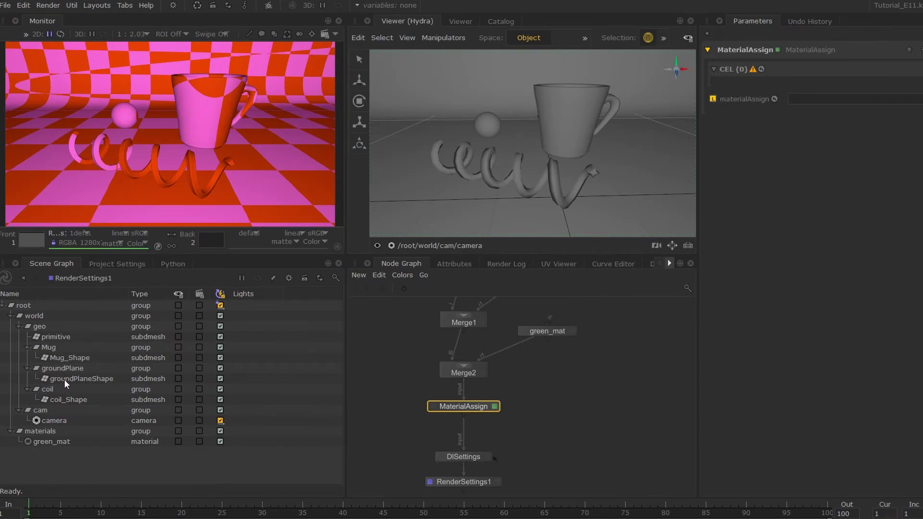
Target /root/world/geo/groundPlane/groundPlaneShape and assign /root/materials/green_mat in MaterialAssign.
drag(65, 379, 921, 65)
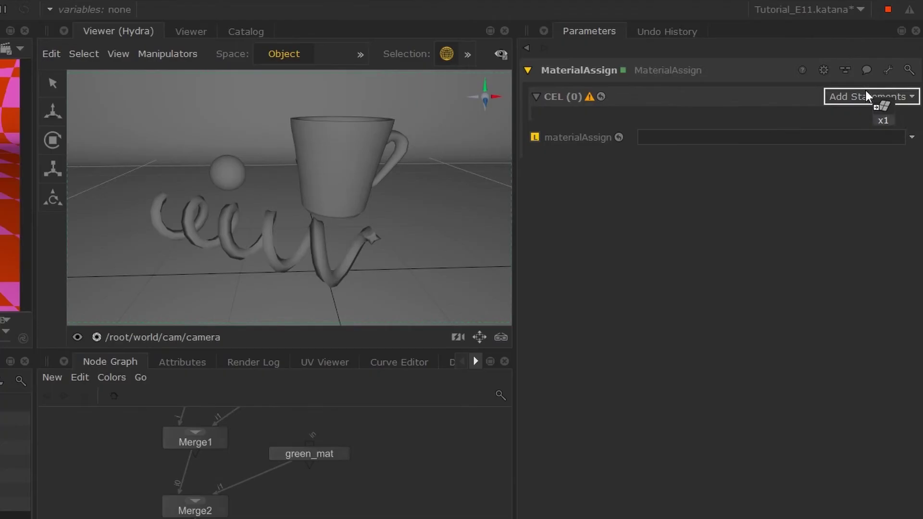
drag(865, 91, 883, 97)
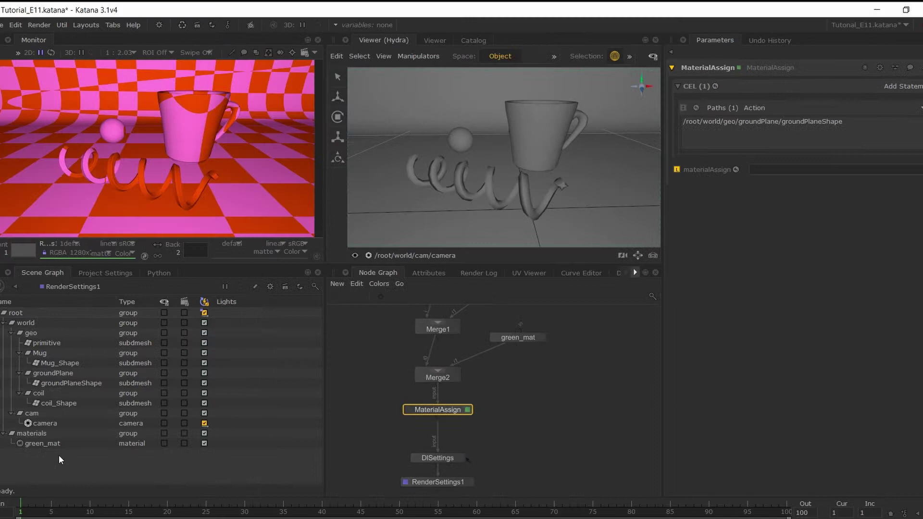
drag(50, 444, 905, 179)
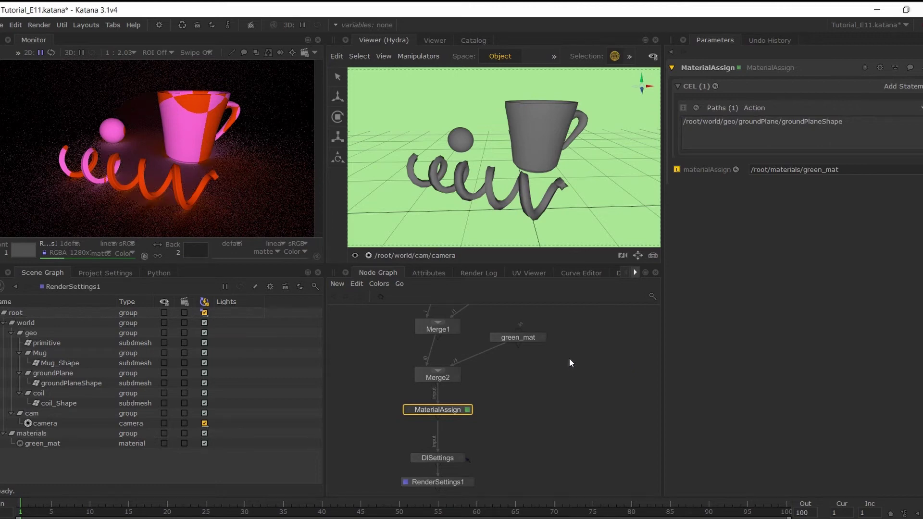
middle_drag(571, 363, 543, 368)
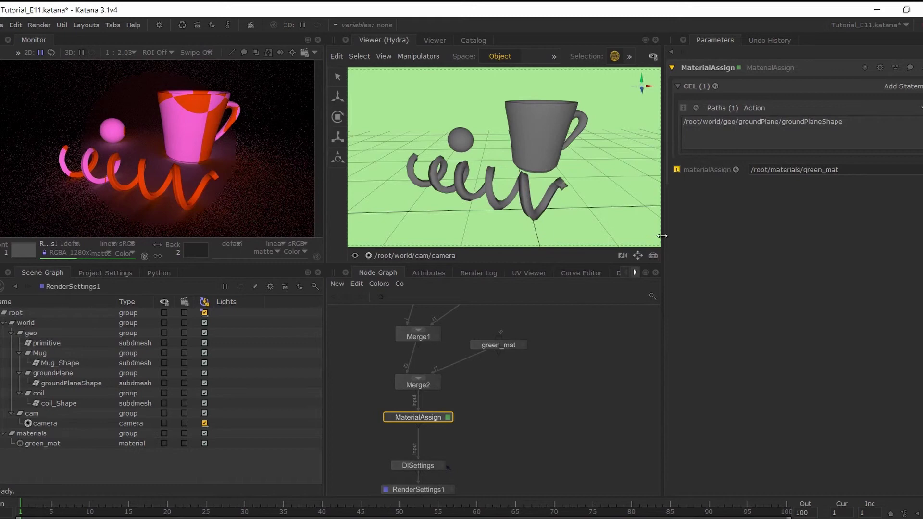
shift+middle_drag(497, 344, 858, 172)
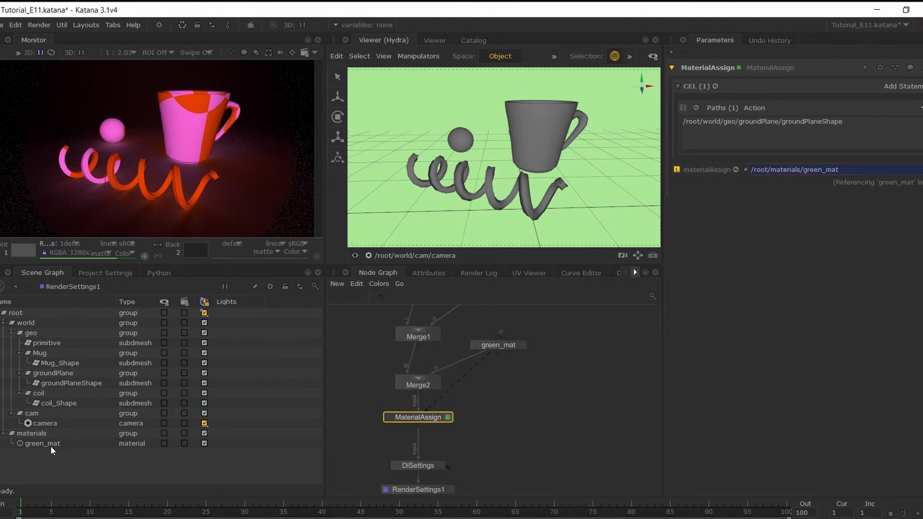
drag(45, 446, 821, 167)
middle_drag(460, 397, 474, 379)
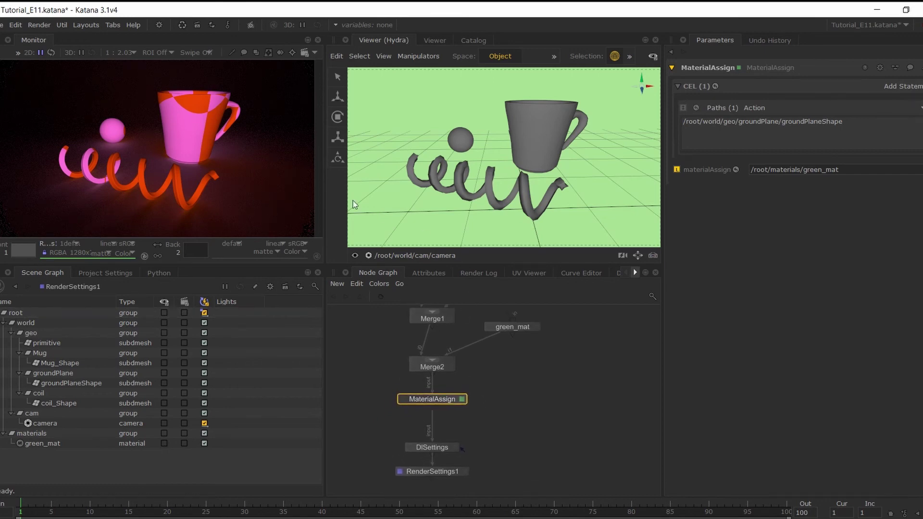